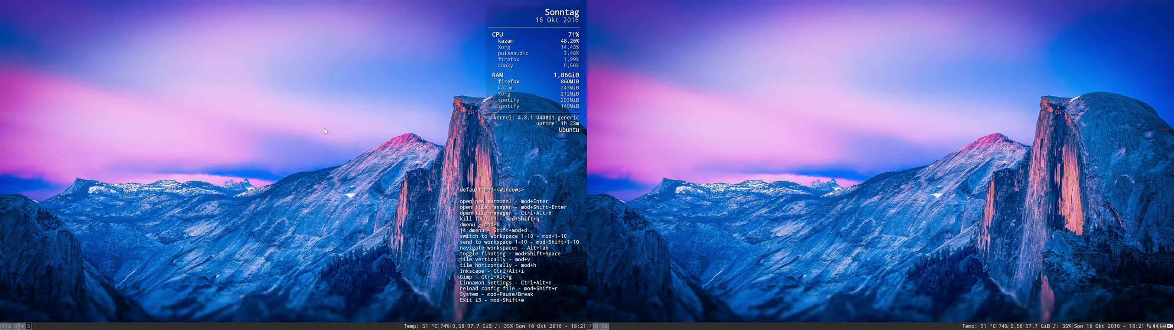
Open a new terminal and run screenfetch to display the system info
key("super+Return")
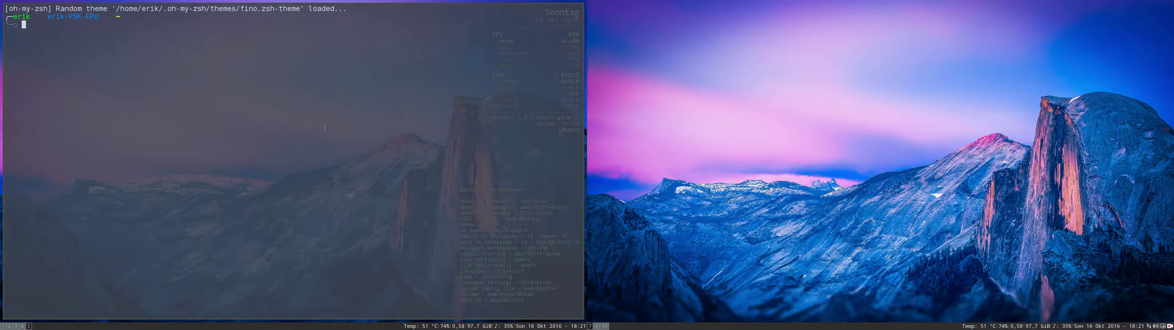
type("scrr")
type("enfetc")
type("h")
key("Return")
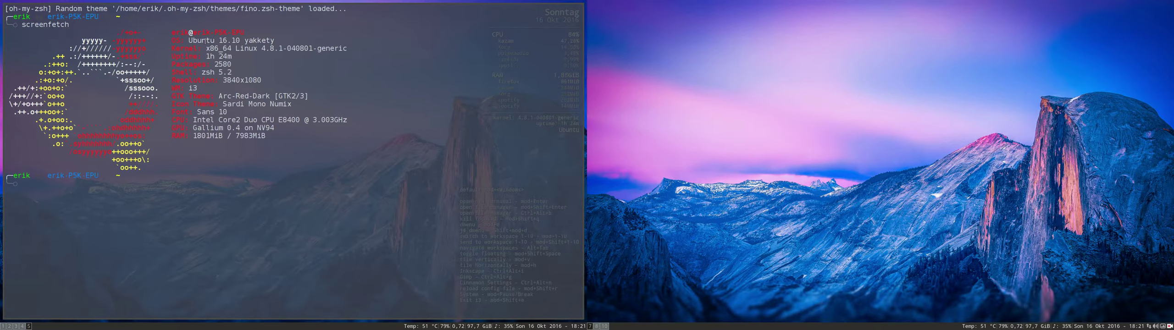
Increase the terminal background transparency in the profile's Colors preferences
right_click(224, 77)
left_click(301, 118)
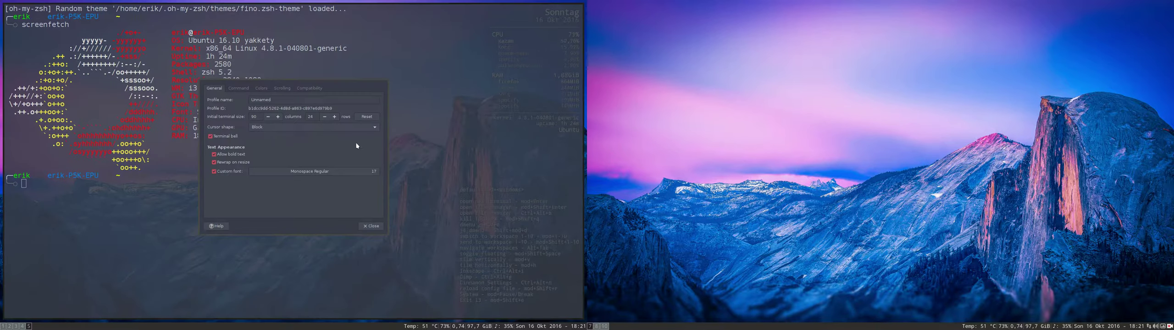
left_click(239, 88)
left_click(260, 89)
left_click_drag(302, 170, 320, 173)
left_click(371, 226)
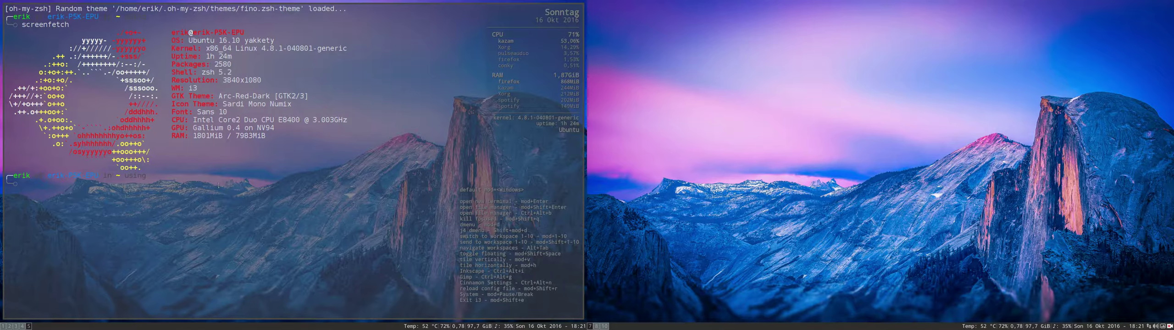
Highlight the 'WM: i3' output line, then open a second terminal beside the first
triple_click(191, 88)
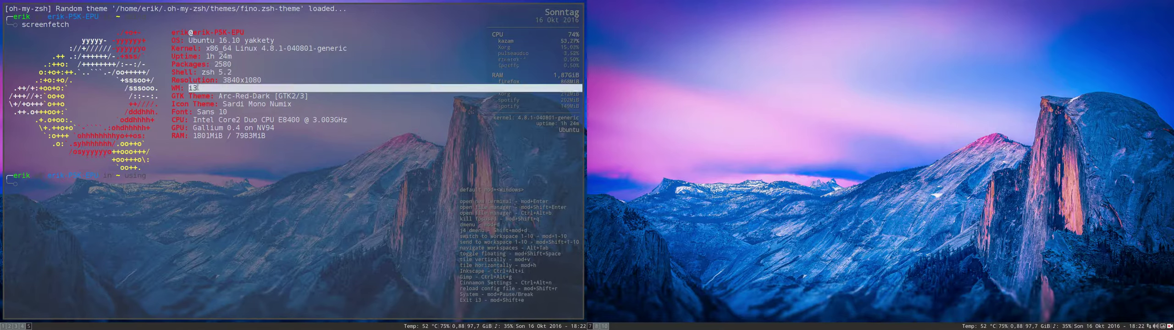
left_click(197, 189)
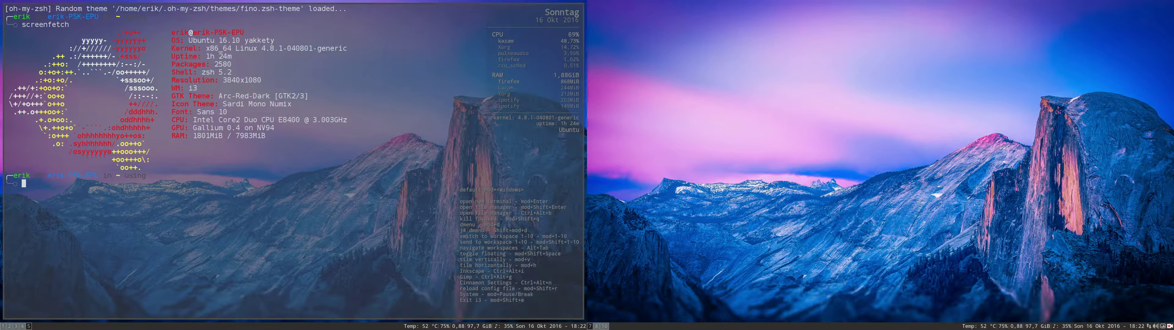
key("super+Return")
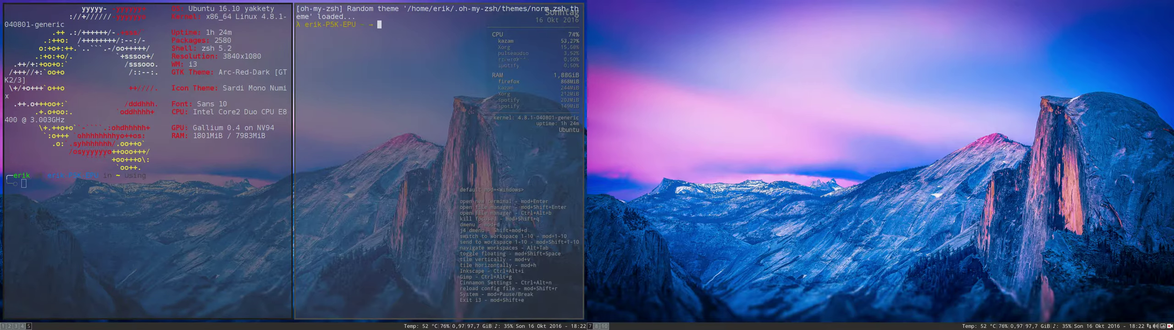
Focus the left screenfetch terminal and open a third terminal below it
key("super+Left")
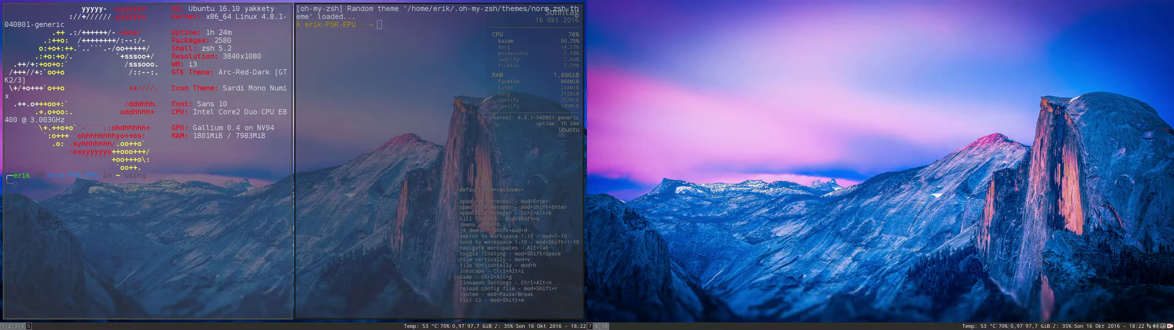
key("super+Return")
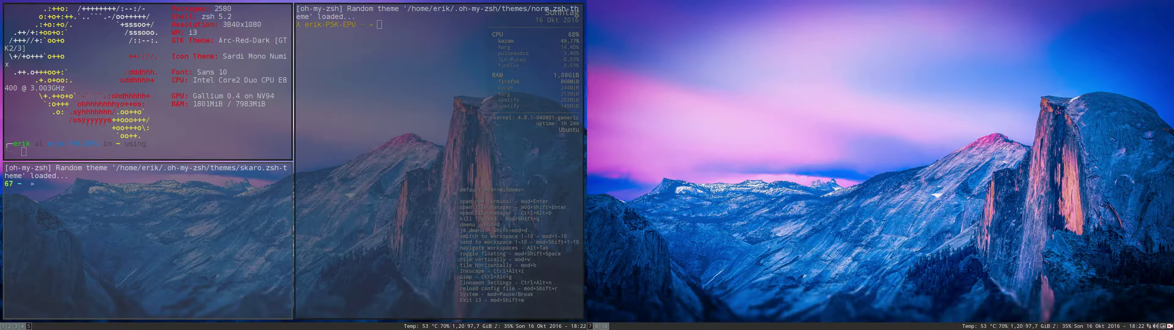
Run cmatrix in the lower-left terminal to show green falling characters
type("atrix -")
key("Return")
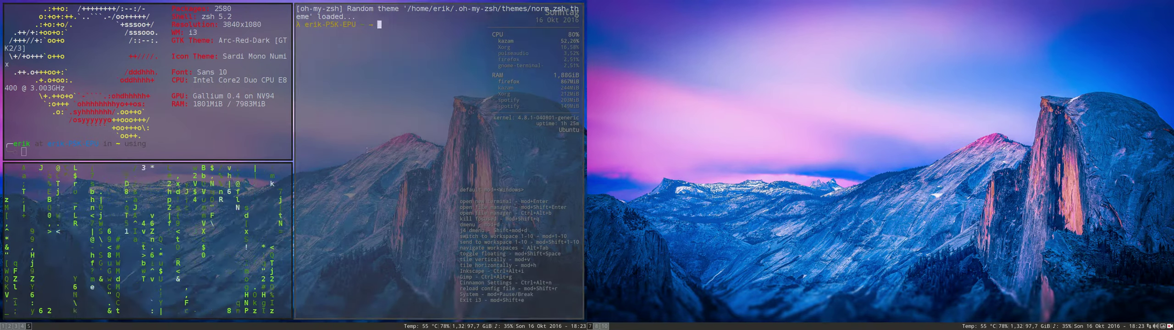
Close the cmatrix terminal and the right-hand terminal, keeping only screenfetch
left_click(234, 231)
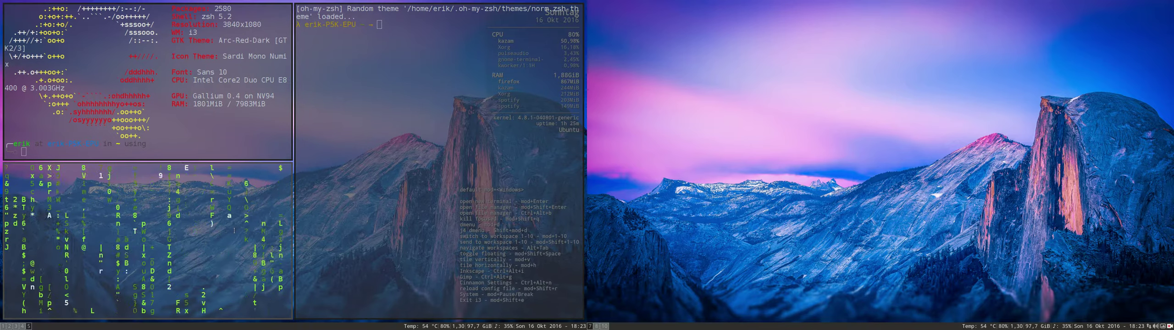
left_click(225, 256)
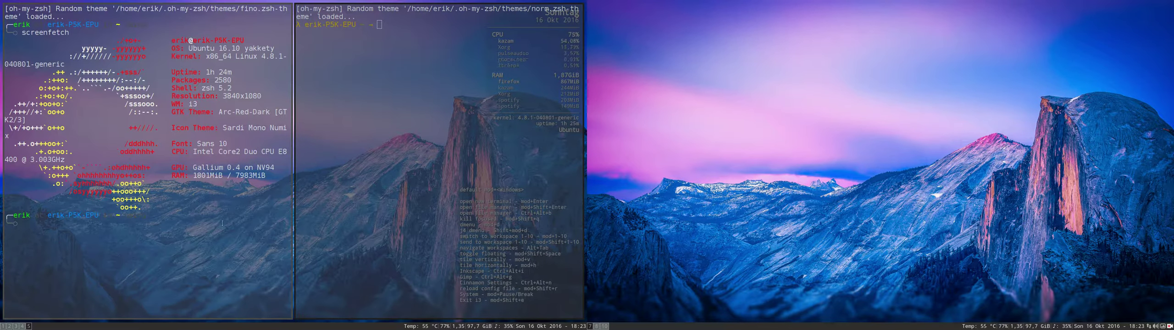
left_click(363, 214)
key("super+shift+q")
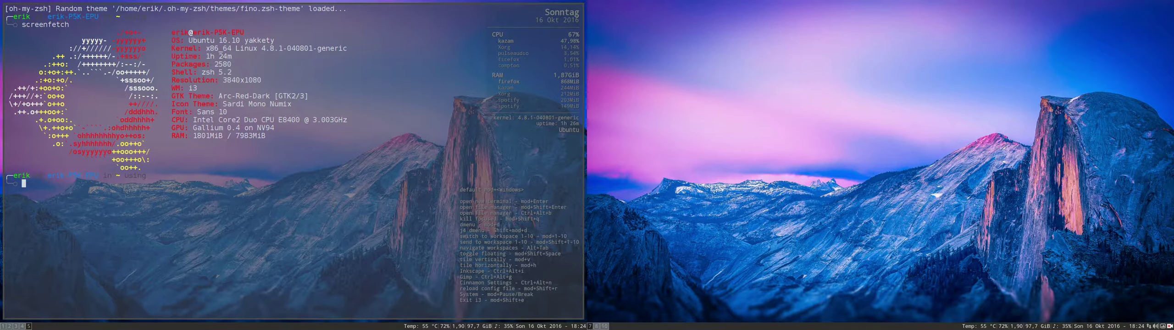
Tile two more terminals, then close all terminals on the left screen
key("super+Return")
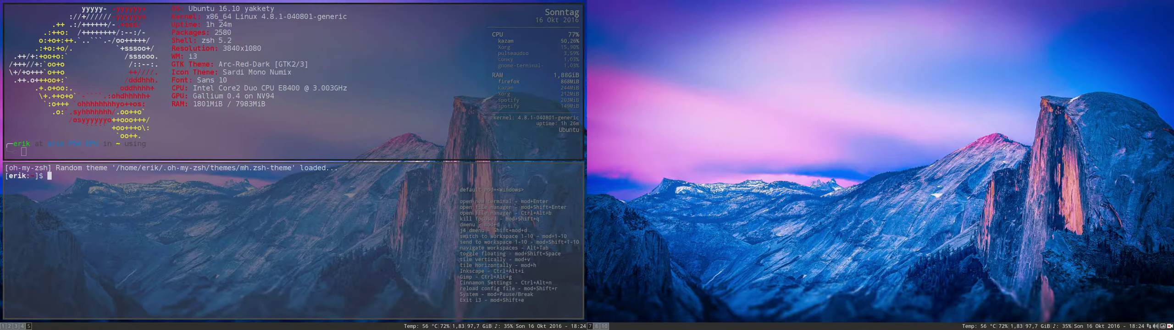
key("super+Return")
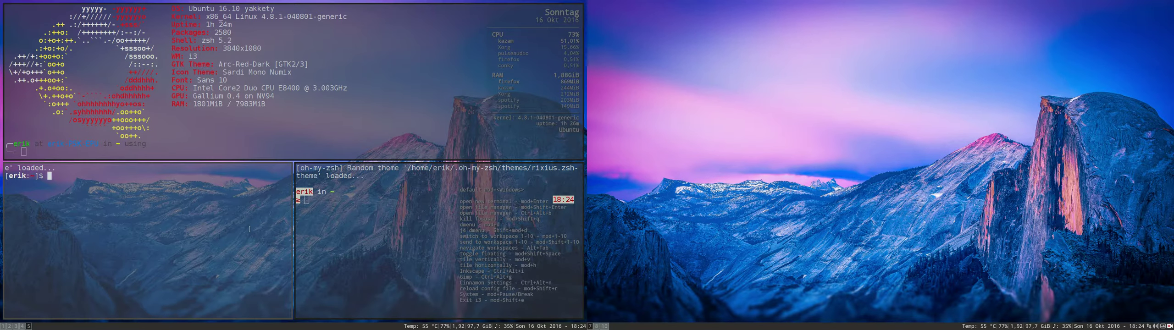
key("super+shift+q")
key("super+shift+q")
key("super+shift+q")
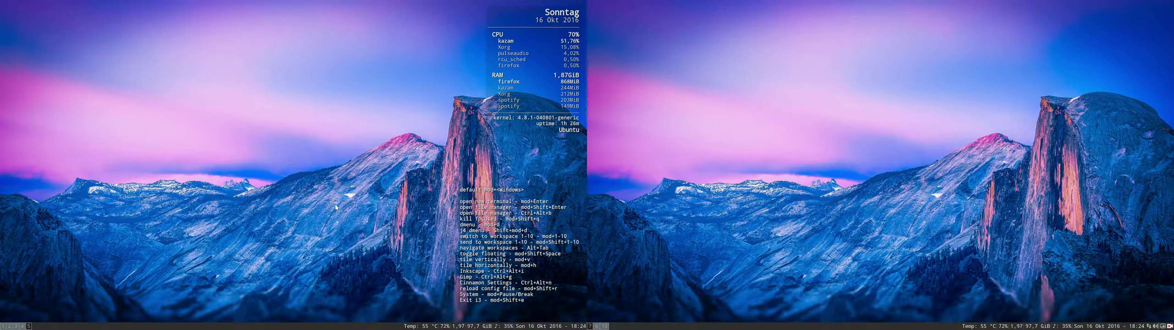
Open Nautilus on the right monitor and bring Firefox back on workspace 1
key("super+shift+Return")
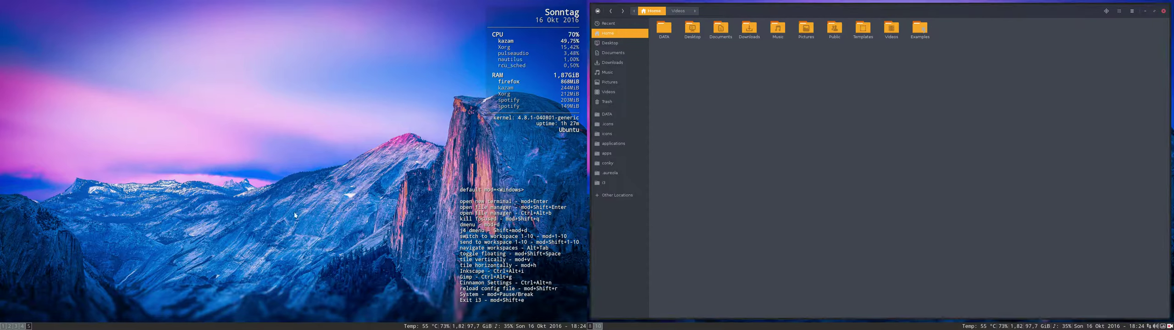
left_click(2, 326)
scroll(257, 186, "up", 8)
scroll(271, 200, "up", 10)
Browse from the i3 on Linux Mint 18 page back to the Installing i3 on Ubuntu 16.10 post
left_click(284, 10)
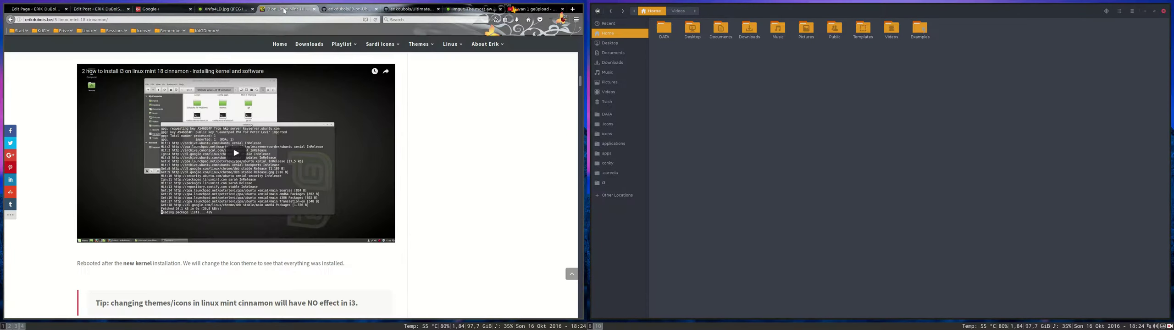
scroll(85, 250, "up", 5)
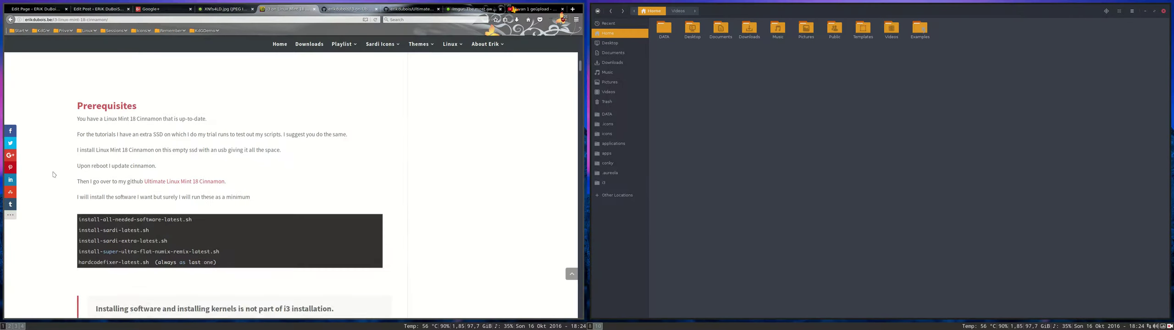
left_click(10, 20)
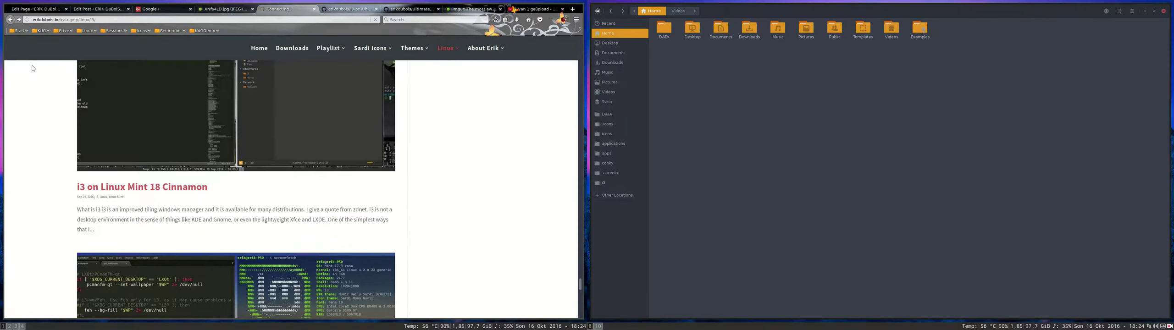
left_click(10, 20)
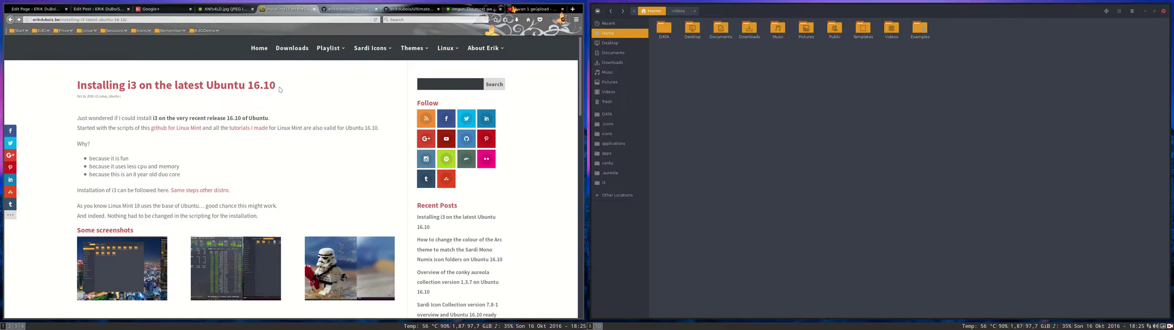
scroll(120, 149, "down", 4)
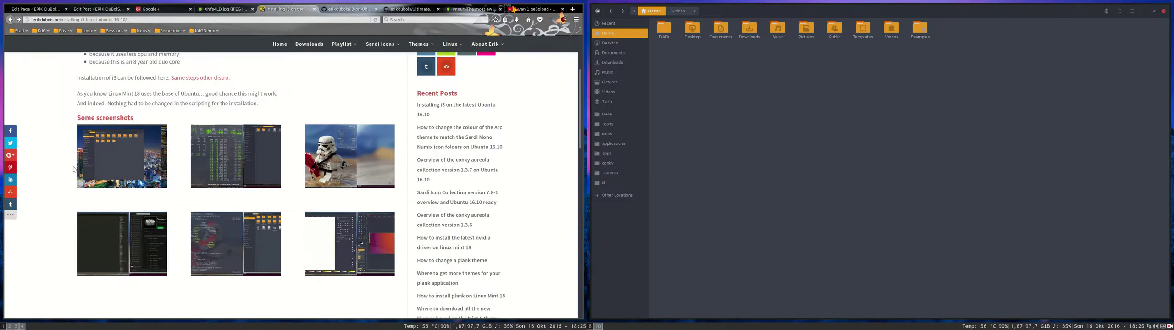
Read the i3-on-Ubuntu-16.10 GitHub README, select its Step 5 heading, then show the i3 config
left_click(342, 8)
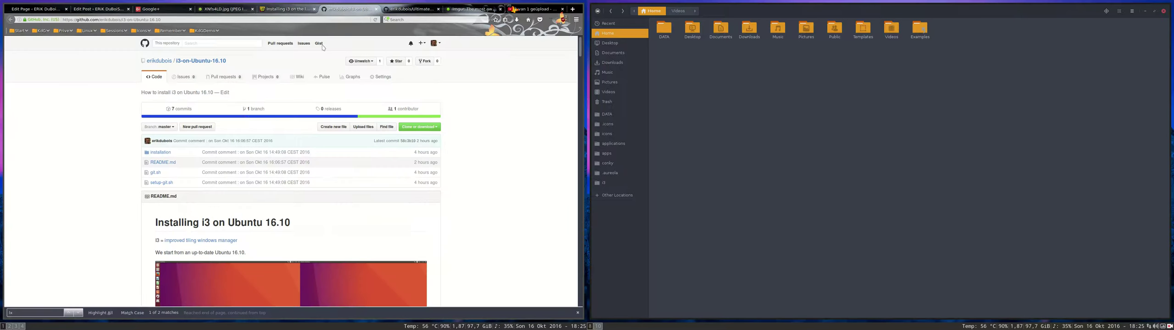
scroll(115, 156, "down", 10)
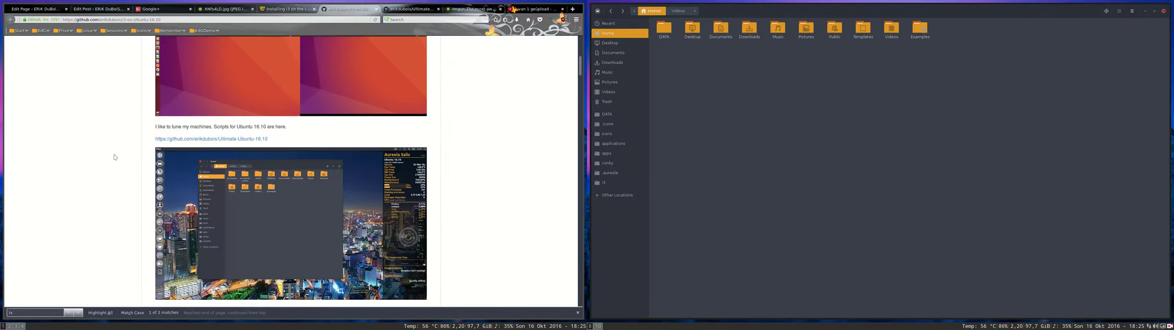
scroll(115, 156, "down", 10)
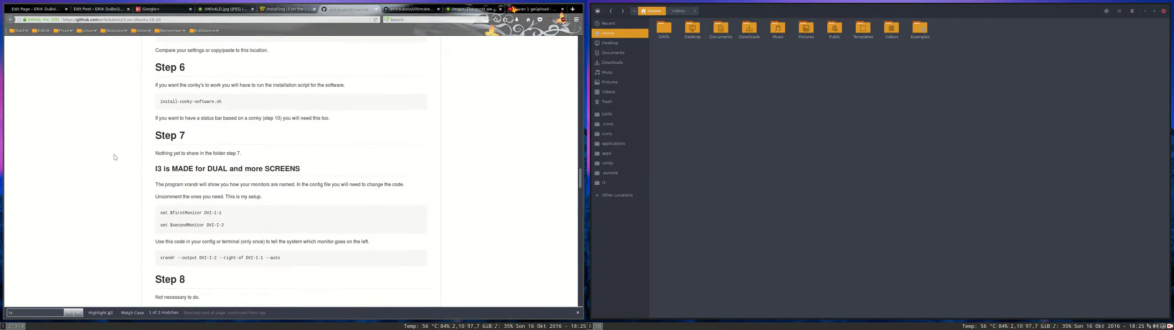
scroll(115, 158, "up", 6)
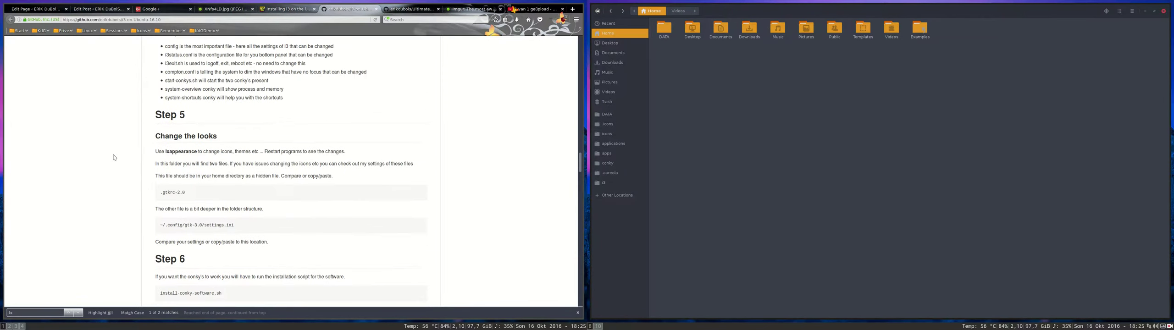
left_click_drag(157, 113, 187, 117)
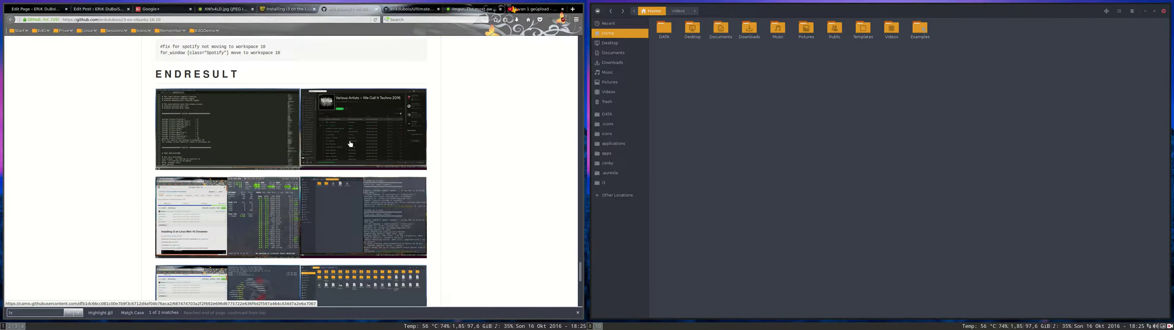
left_click(10, 326)
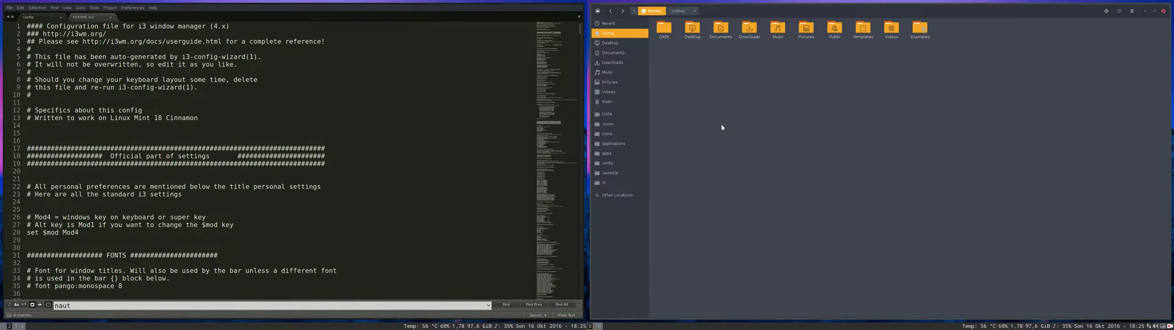
Show ~/.config/i3 in Nautilus, select its config file, and scroll the config in Sublime Text
left_click(607, 185)
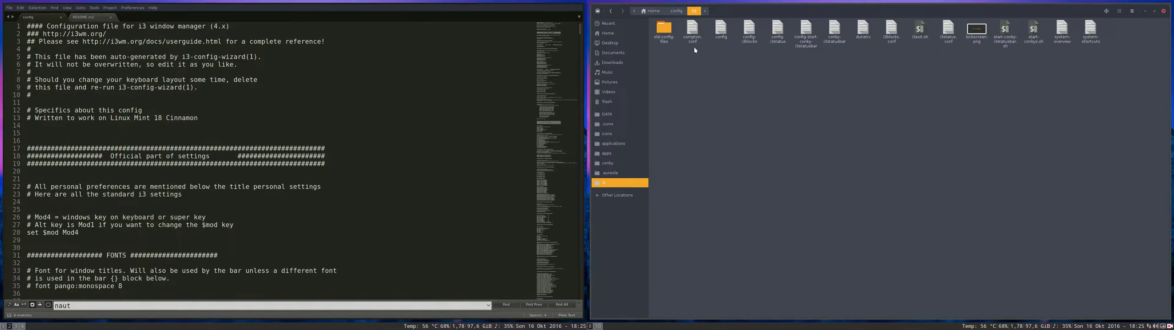
left_click(722, 31)
scroll(112, 120, "down", 10)
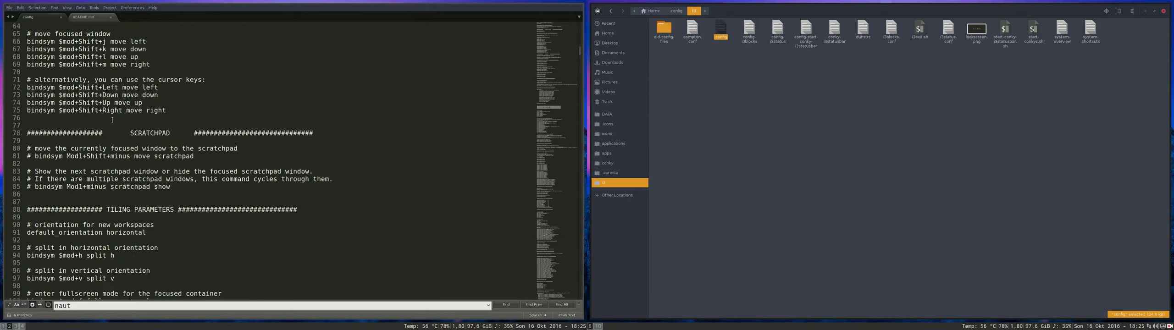
scroll(112, 119, "down", 20)
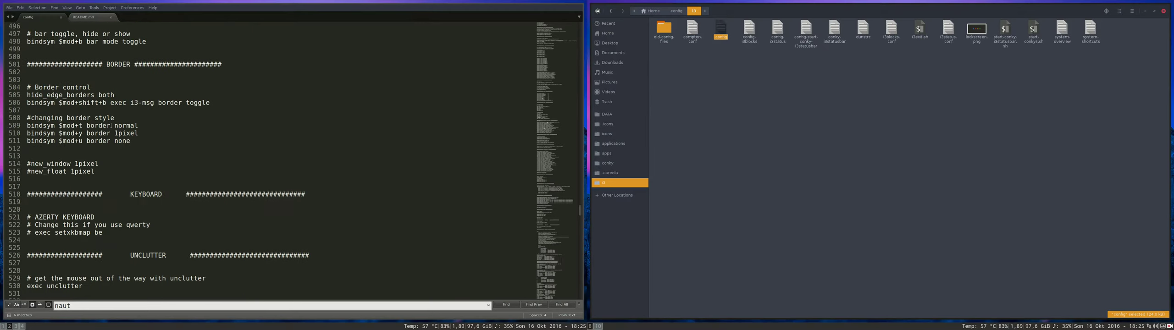
scroll(111, 125, "down", 20)
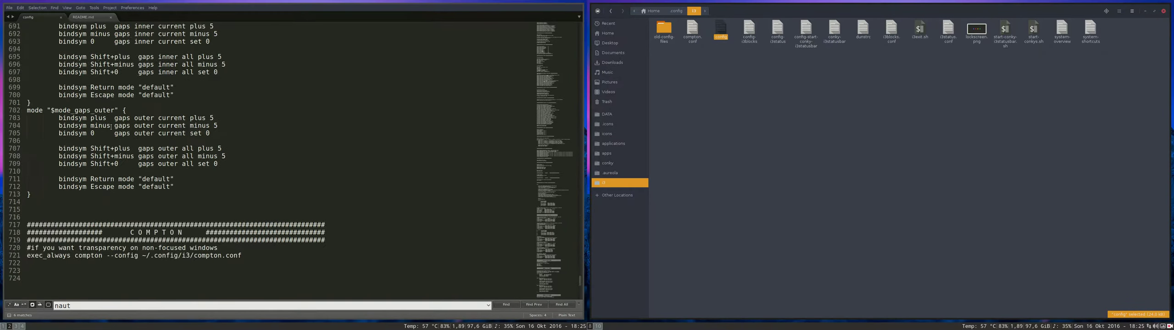
scroll(111, 127, "up", 3)
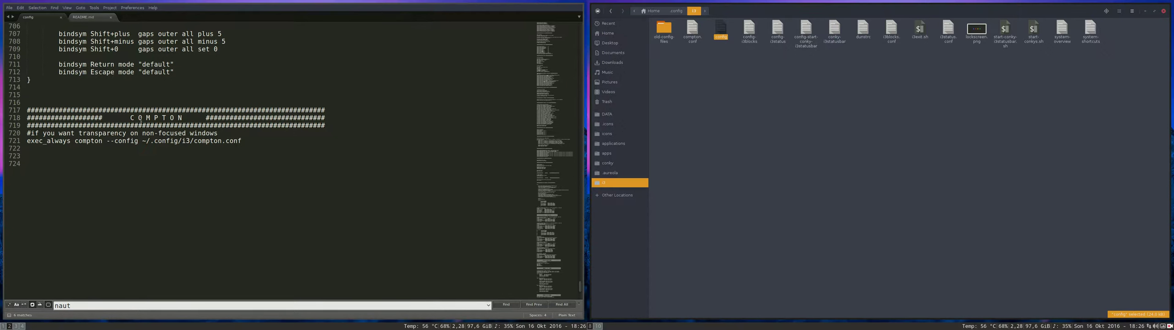
scroll(214, 92, "up", 2)
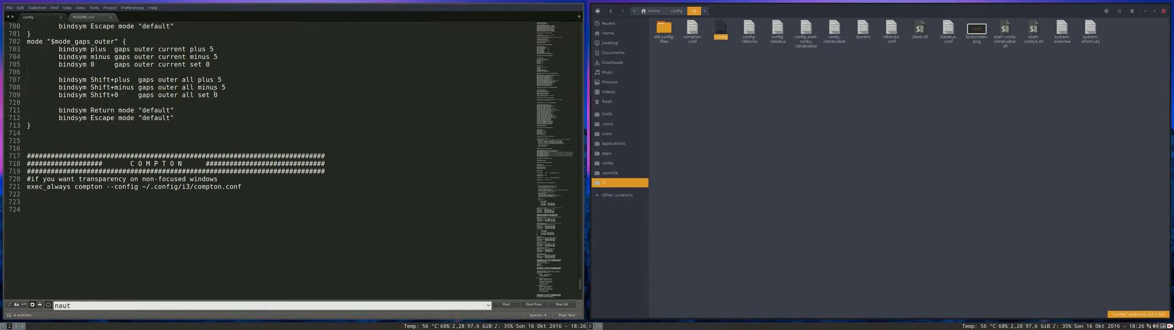
scroll(214, 93, "up", 8)
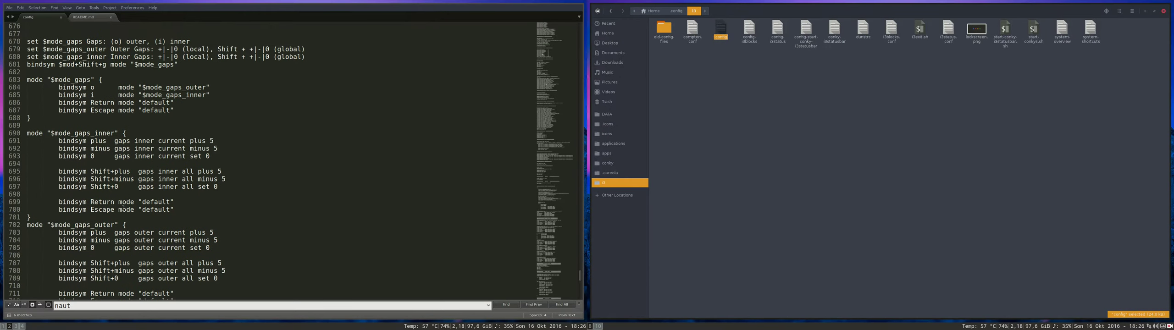
Switch the left screen to workspace 4, then to an empty workspace 5
left_click(22, 326)
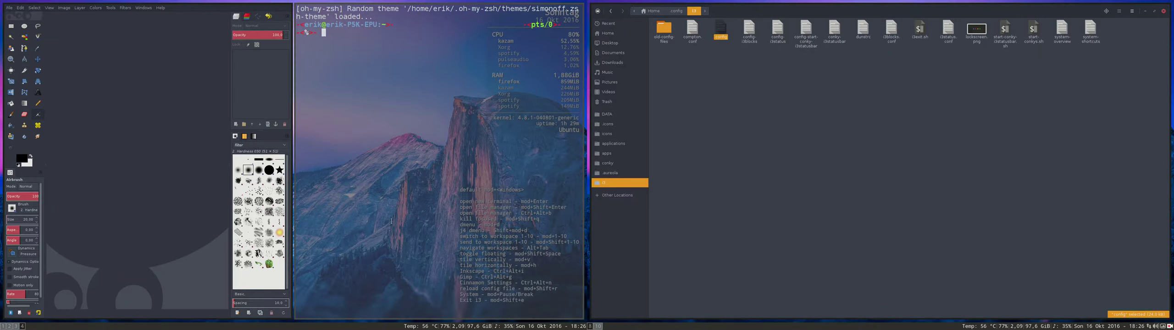
key("super+5")
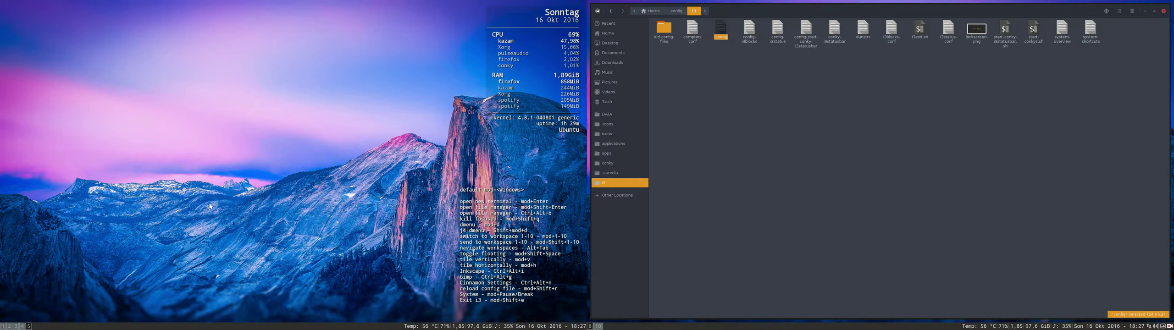
Browse the dmenu program list, filter it to 'vlc' and launch plain VLC
key("super+d")
key("Right")
key("Right")
key("Right")
key("Right")
key("Right")
key("Right")
key("Right")
key("Right")
key("Right")
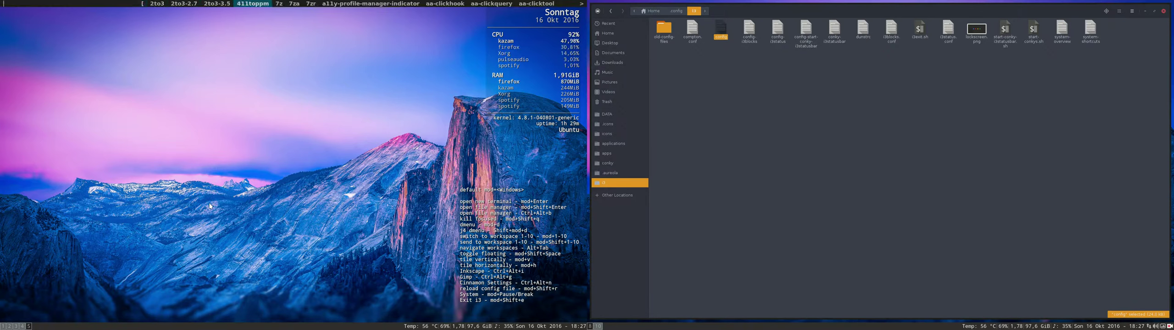
key("Right")
key("Right")
key("Right")
key("Right")
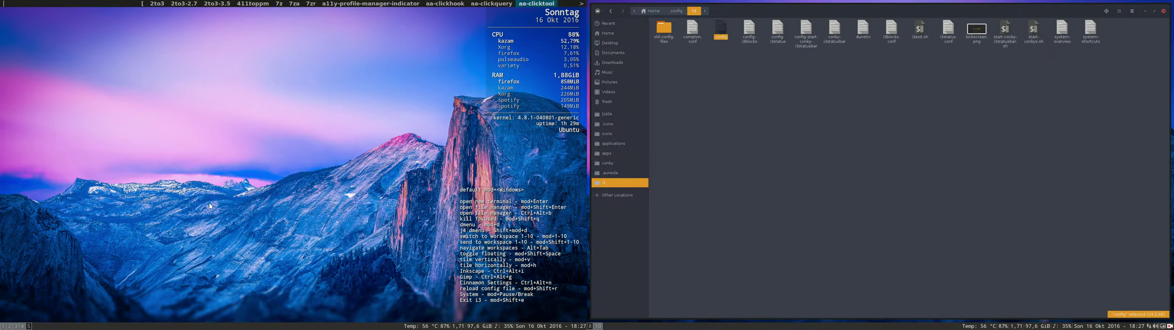
key("Left")
key("Left")
key("Left")
type("vlc")
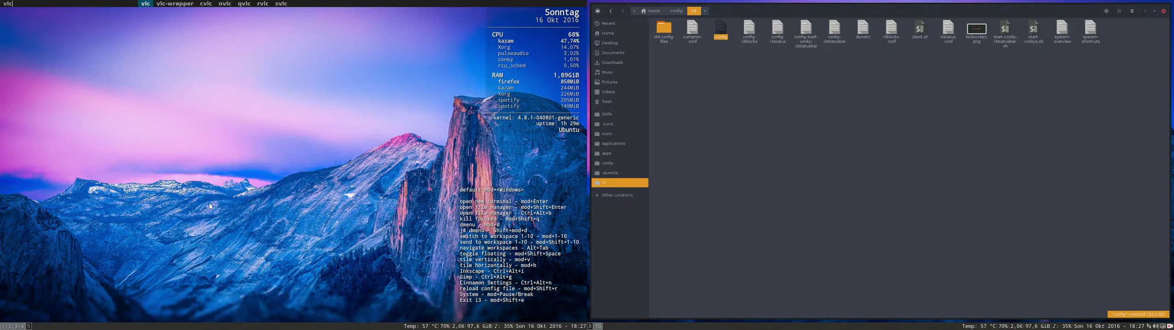
key("Right")
key("Right")
key("Right")
key("Right")
key("Right")
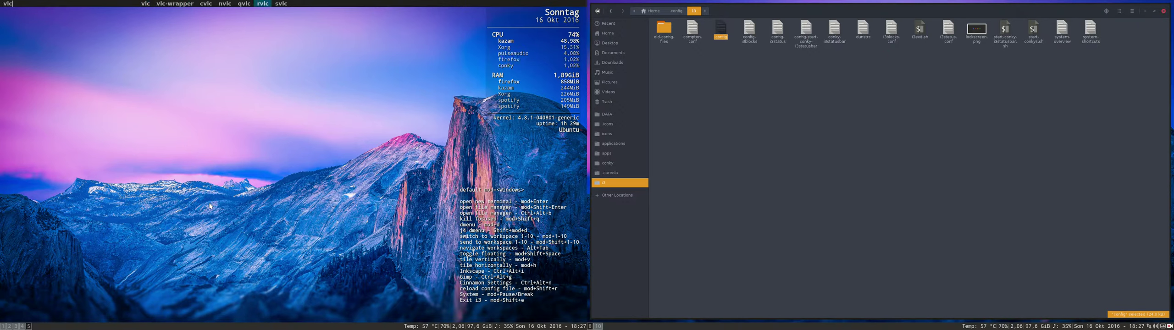
key("Right")
key("Left")
key("Left")
key("Left")
key("Left")
key("Left")
key("Left")
key("Return")
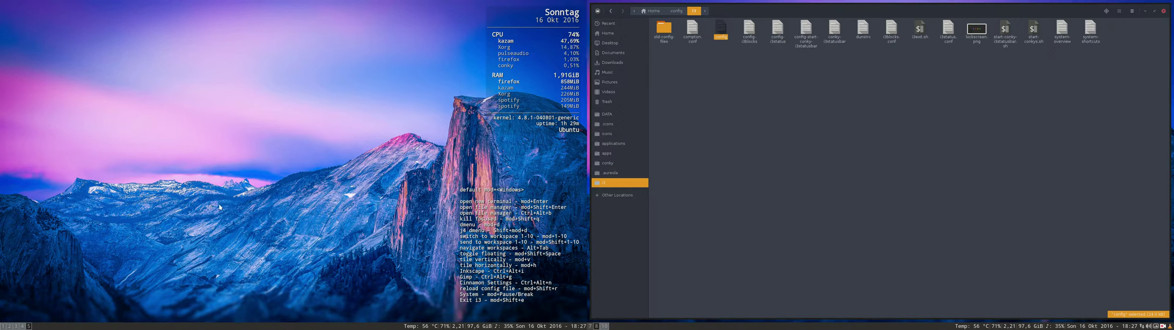
Show VLC on workspace 7, open and dismiss its Media menu, then quit VLC
left_click(591, 327)
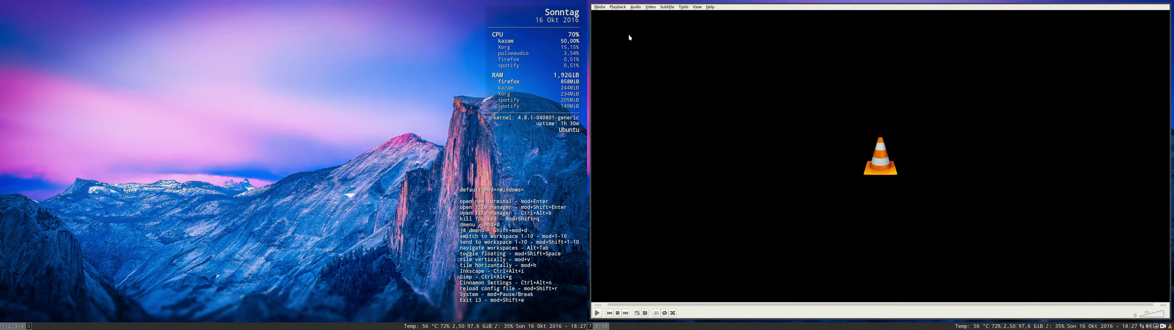
left_click(603, 8)
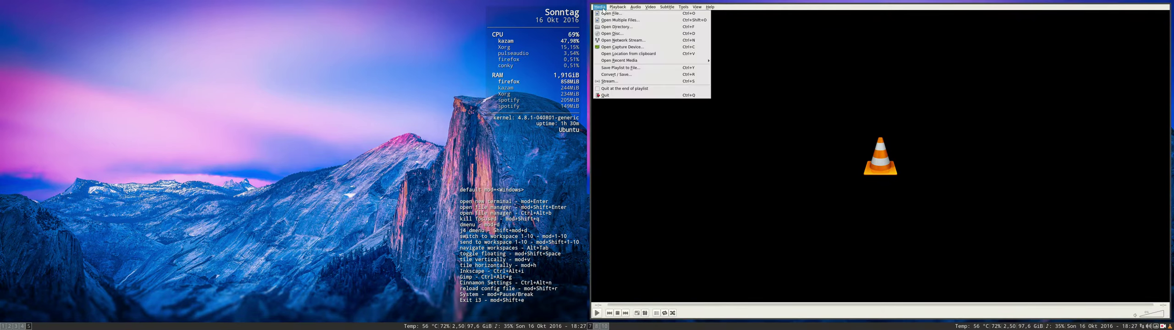
left_click(387, 98)
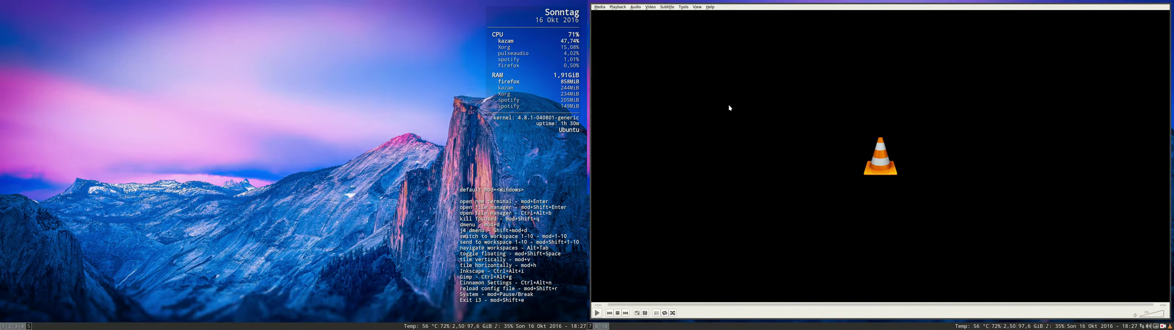
key("super+shift+q")
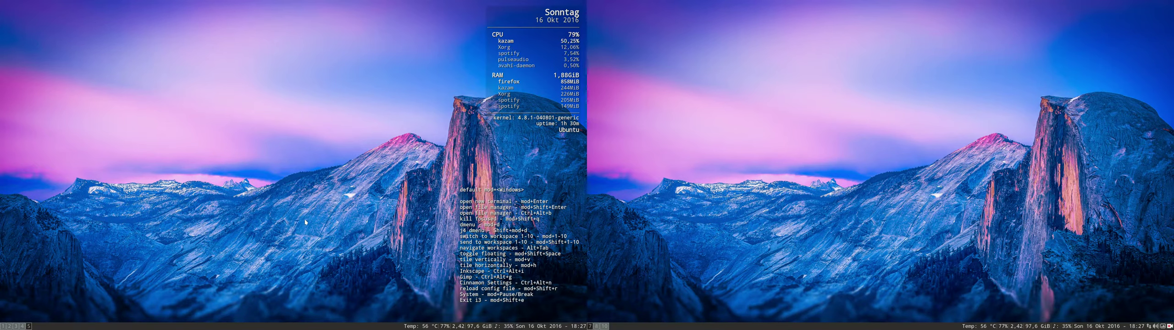
Try searching dmenu for 'vlc' and 'boo', dismiss it, then launch Inkscape with Ctrl+Alt+I
key("shift+super+d")
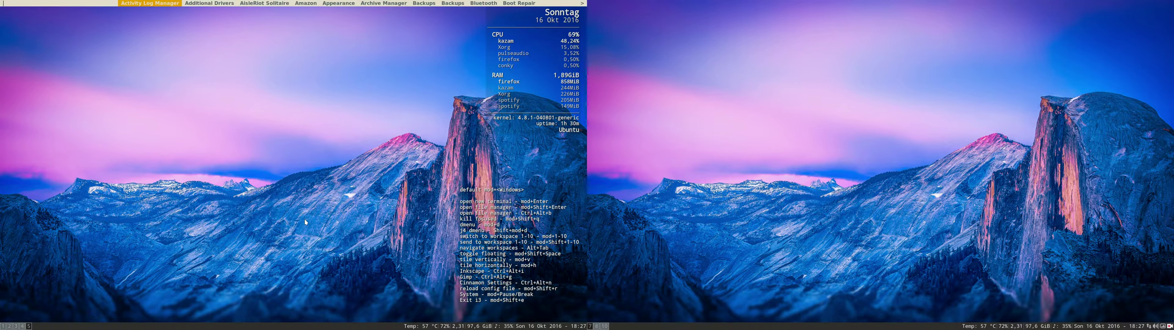
type("vlc")
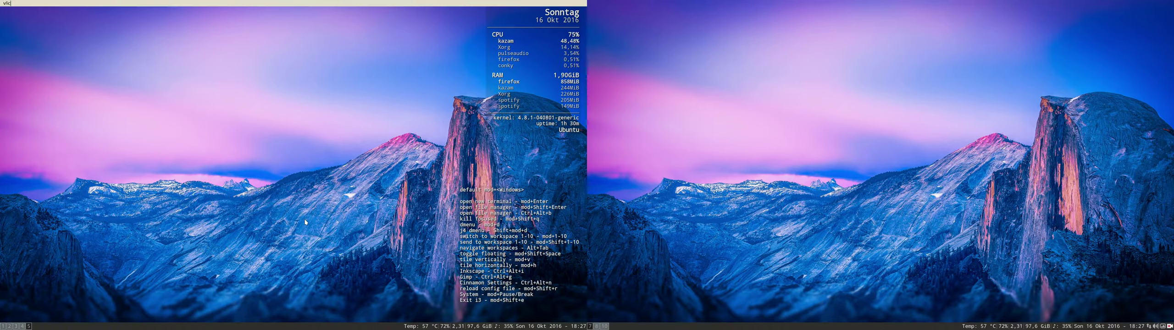
key("BackSpace")
key("BackSpace")
key("BackSpace")
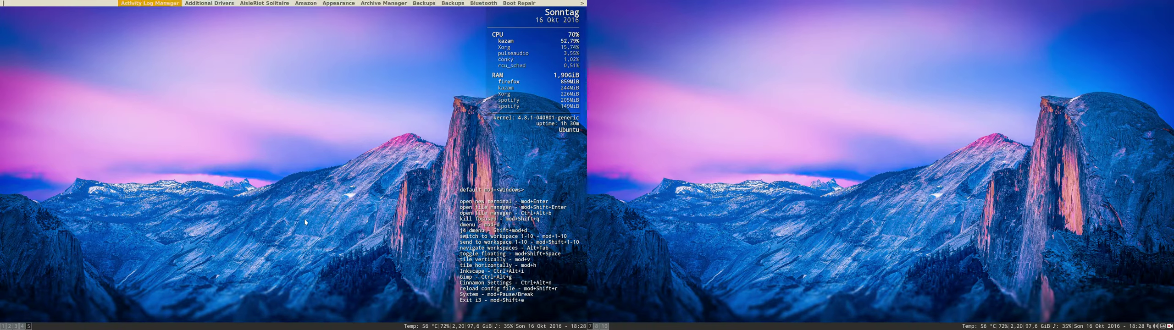
type("boo")
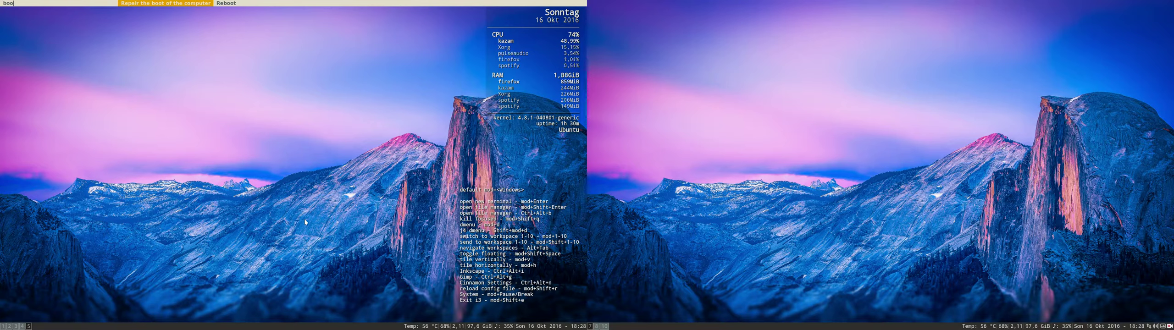
key("Escape")
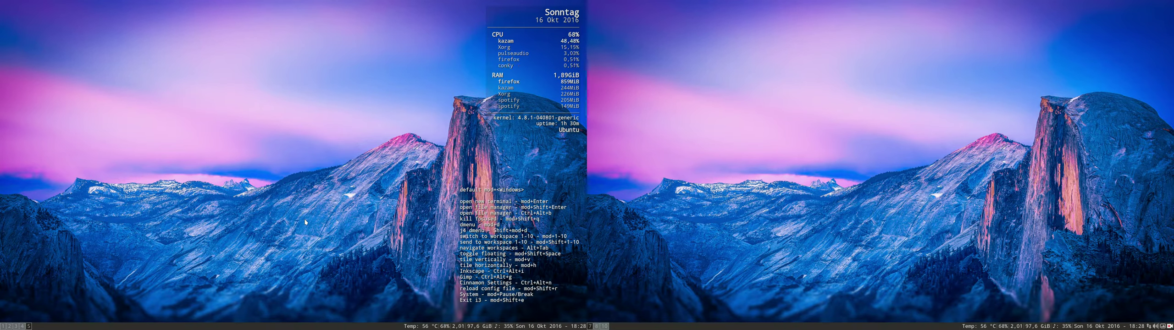
key("ctrl+alt+i")
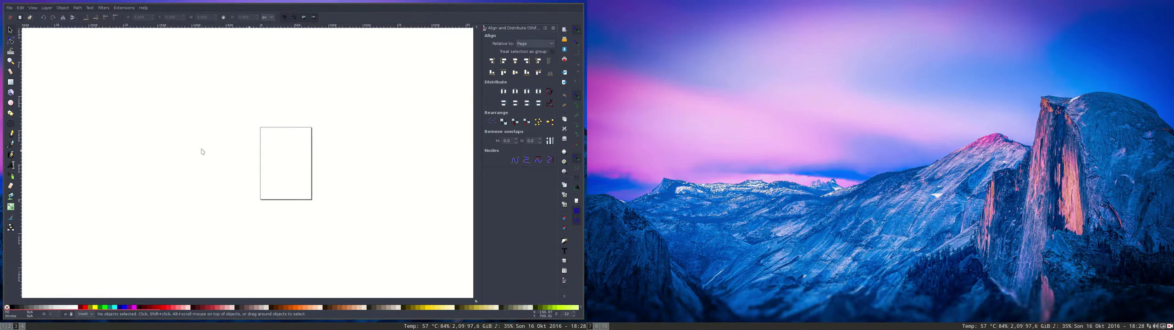
Open a second Inkscape window, send it to workspace 6, then close both Inkscape windows
key("ctrl+n")
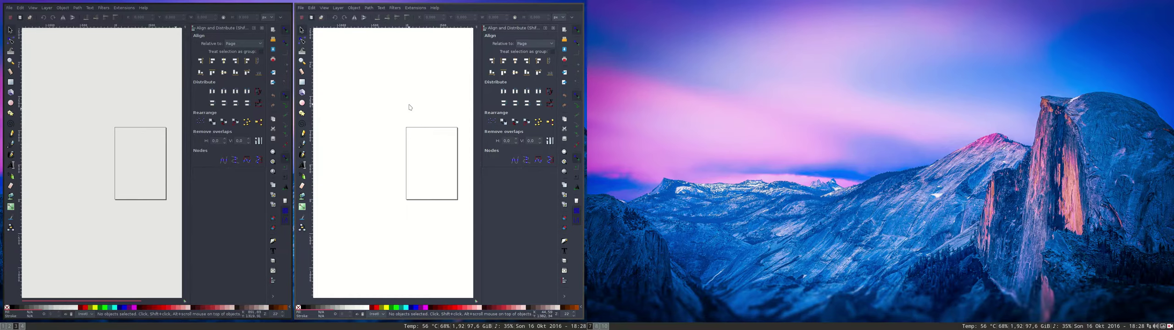
key("super+shift+6")
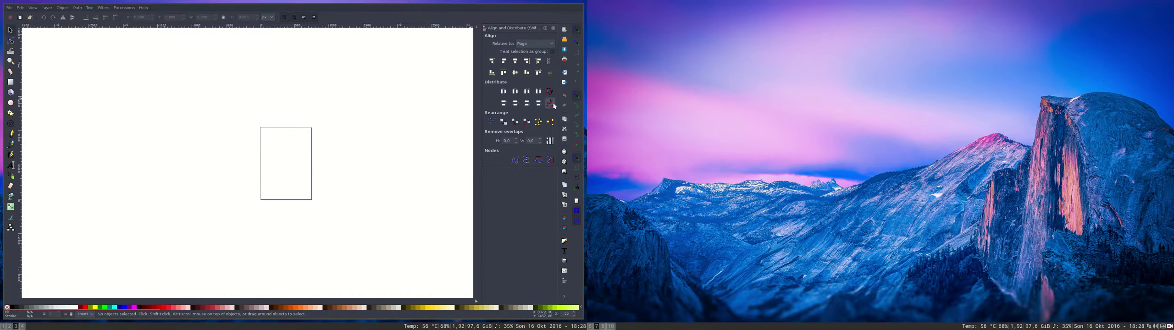
left_click(591, 327)
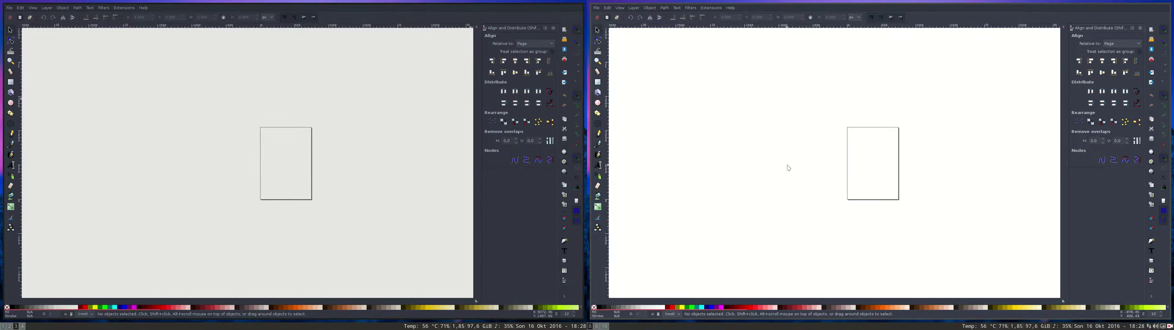
key("super+Escape")
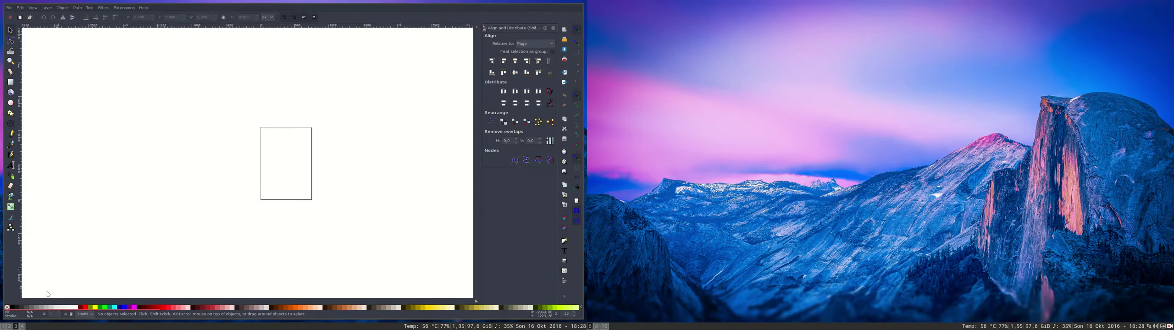
key("super+Escape")
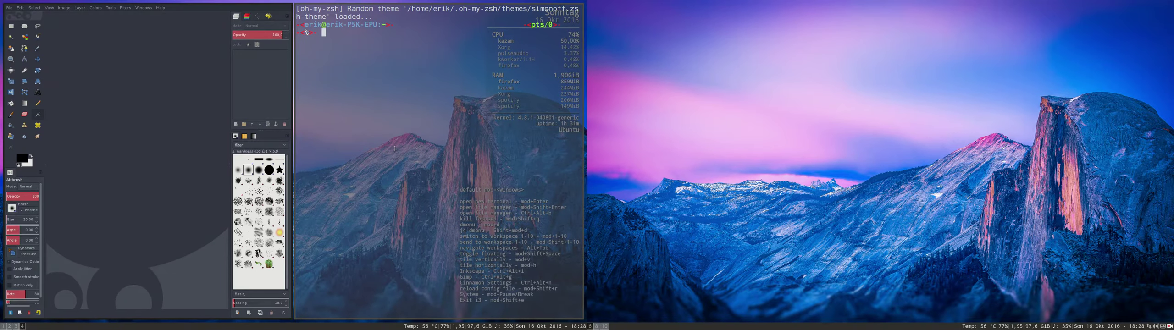
Kill the terminal beside GIMP with Mod+Shift+Q
key("super+shift+q")
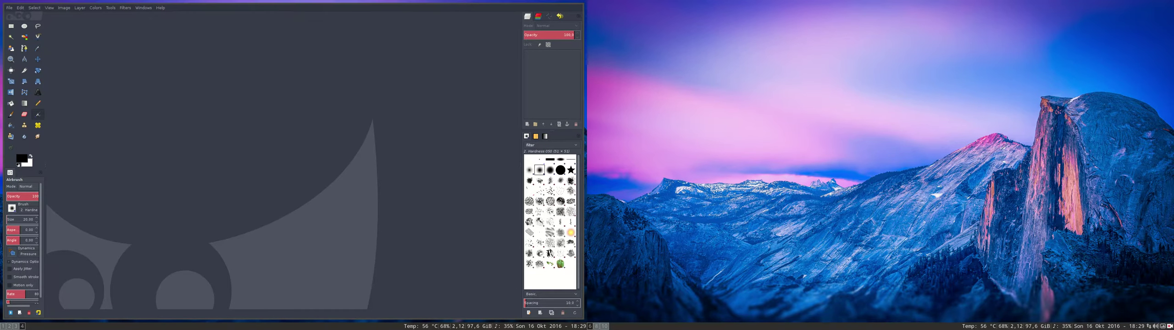
Cycle through workspaces 3, 8 and 10, then open the blog's Linux > i3 category in Firefox
left_click(17, 326)
left_click(22, 327)
key("super+8")
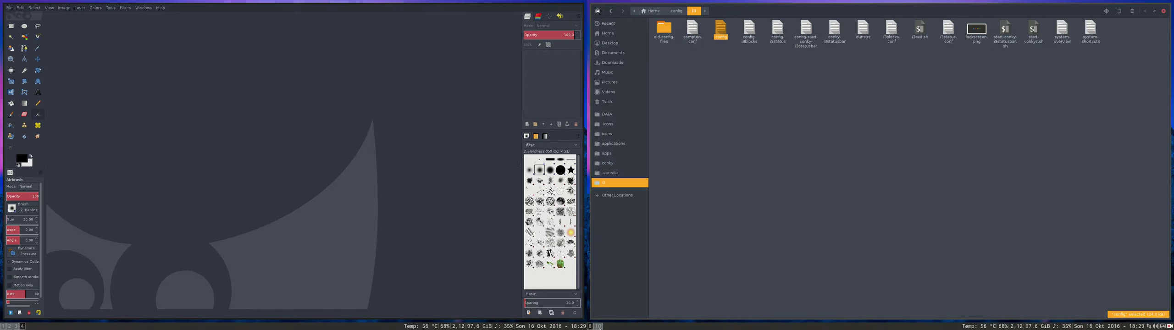
left_click(598, 327)
left_click(590, 326)
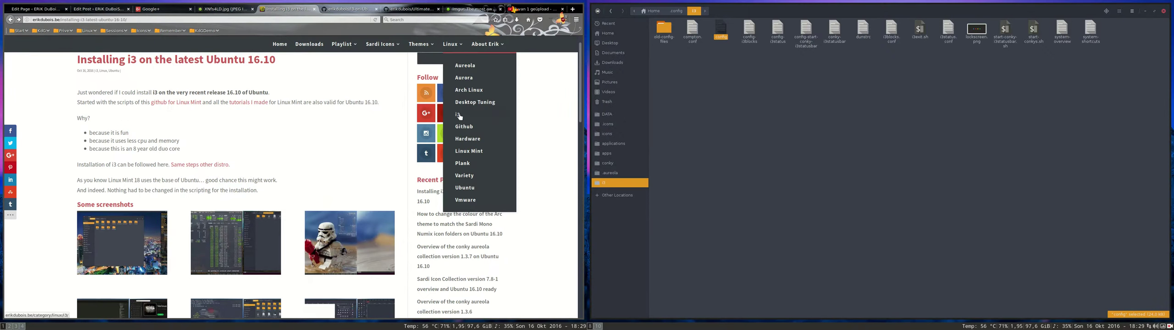
left_click(458, 115)
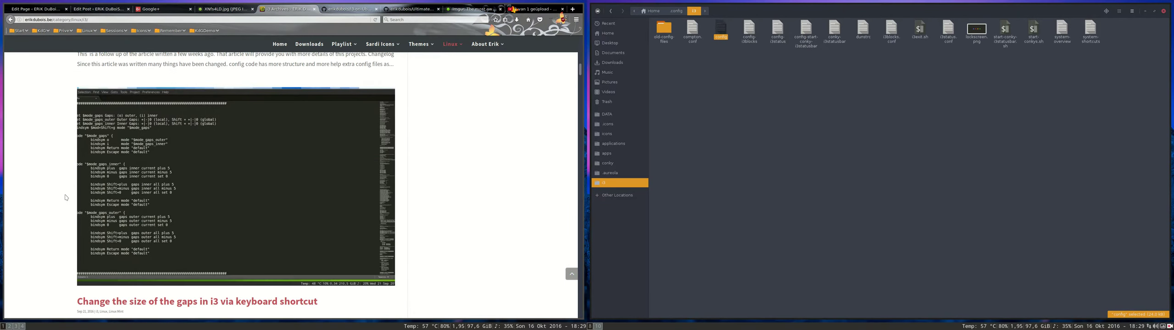
scroll(67, 198, "down", 20)
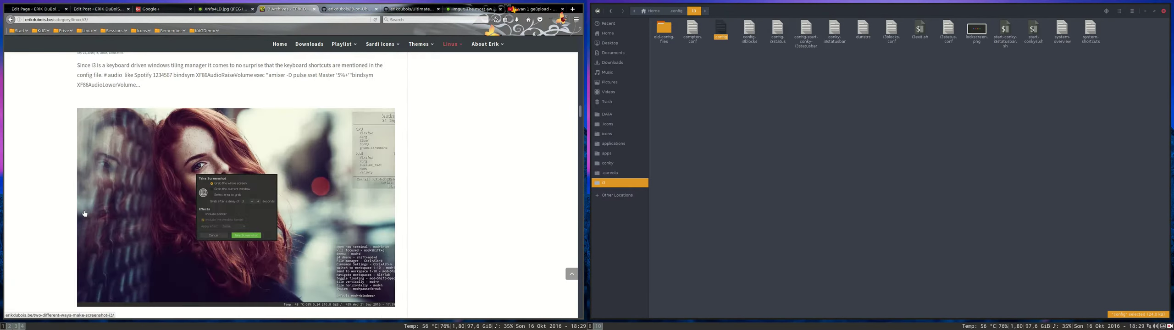
Scroll the i3 archive down to Older Entries, then open the screen recorder's tray menu
scroll(85, 213, "down", 7)
scroll(84, 214, "down", 12)
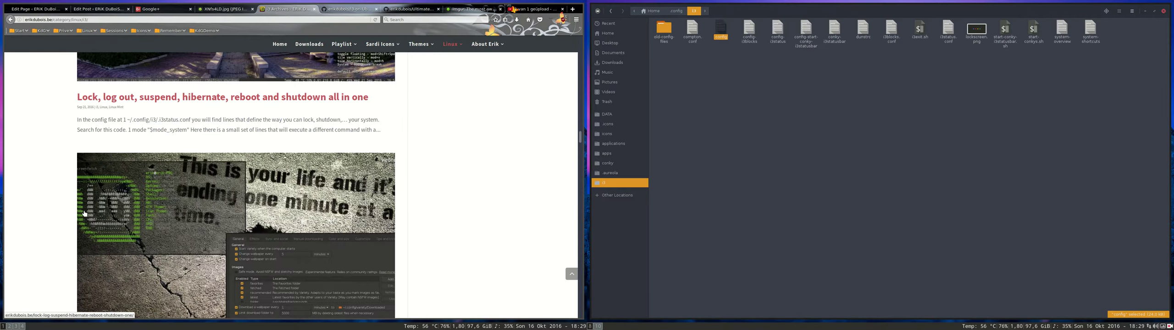
scroll(84, 214, "down", 11)
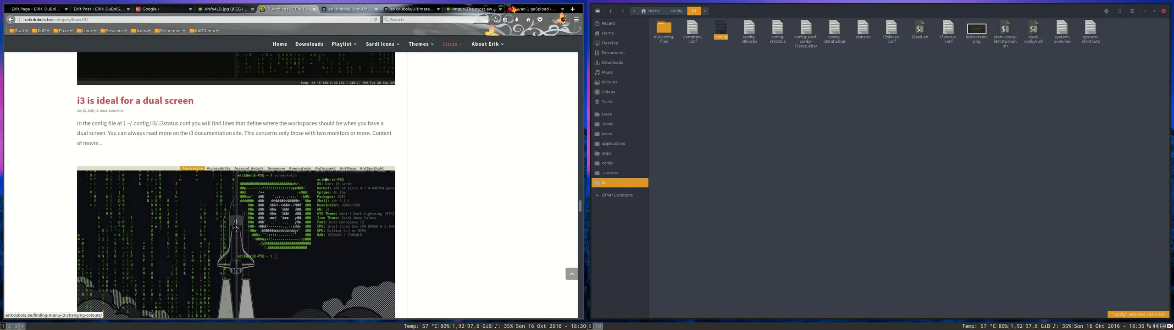
scroll(238, 200, "down", 2)
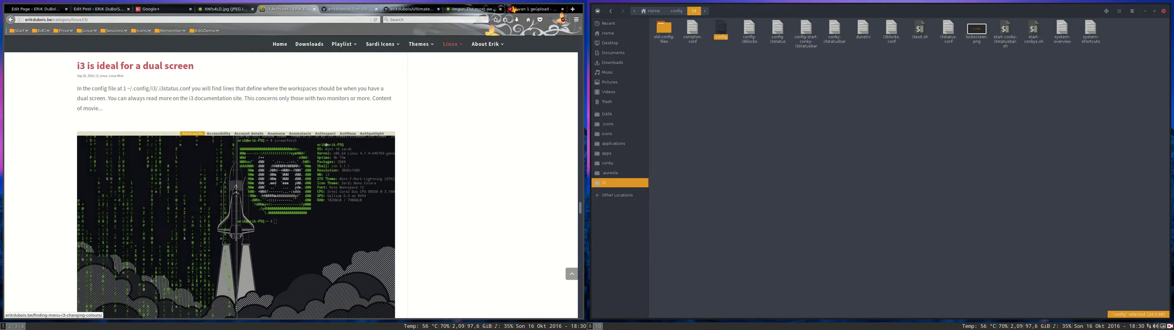
scroll(237, 188, "down", 15)
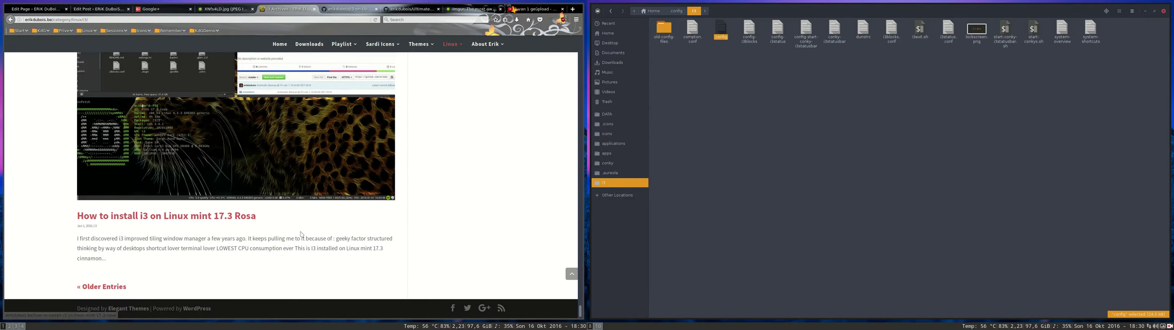
scroll(197, 210, "up", 1)
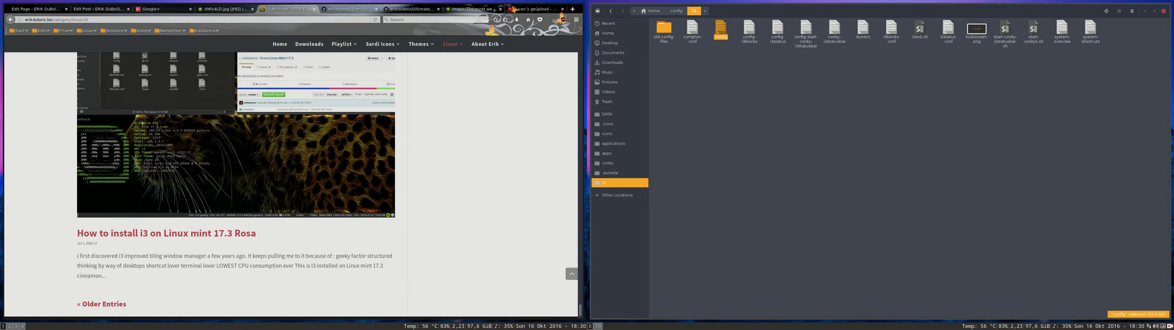
right_click(1169, 326)
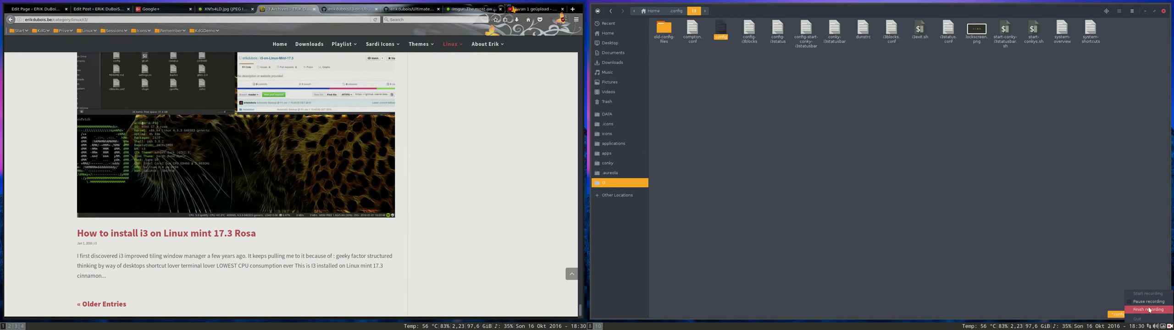